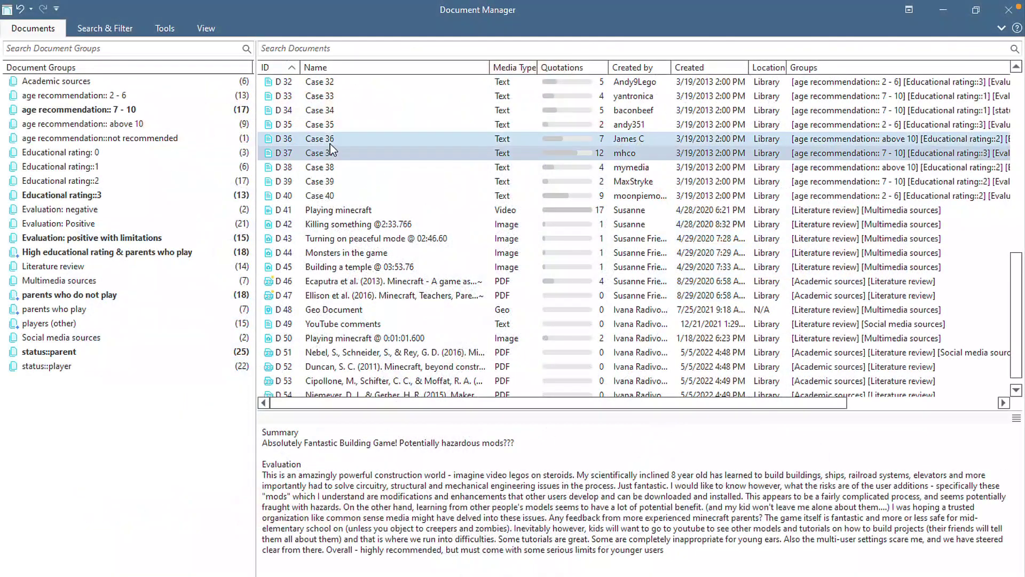
- Show Case 36's review summary, then code the focusing-illusion paragraph as C_CHILDREN & HAPPINESS
{"action": "left_click", "coordinate": [330, 140]}
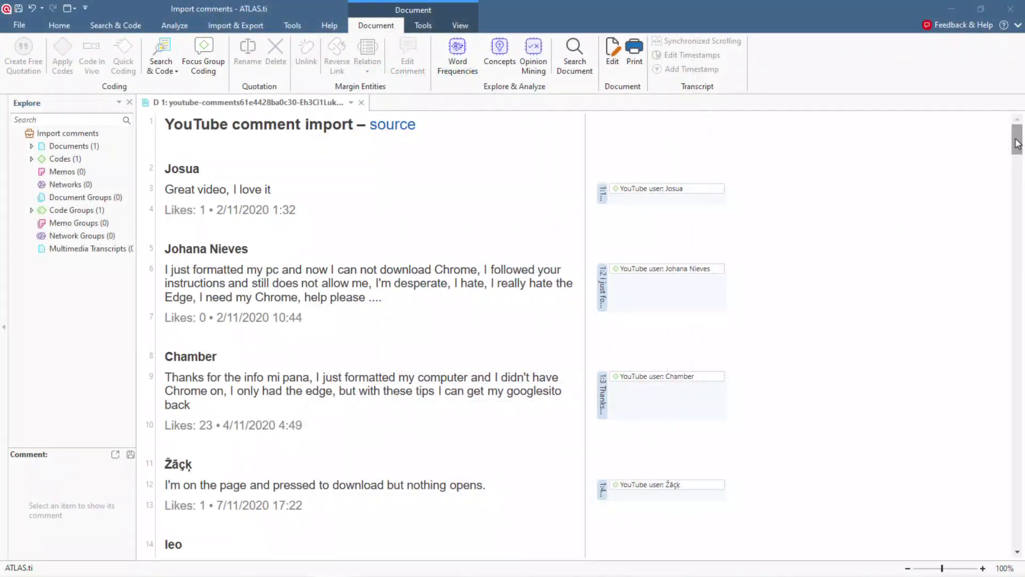
{"action": "left_click_drag", "start_coordinate": [1017, 143], "coordinate": [1019, 159]}
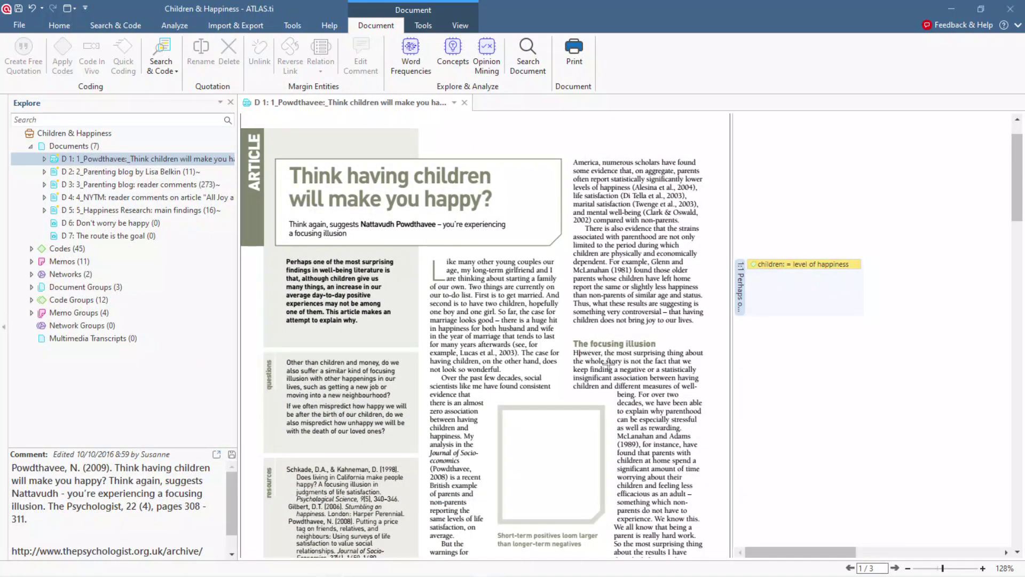
{"action": "left_click_drag", "start_coordinate": [579, 353], "coordinate": [688, 386]}
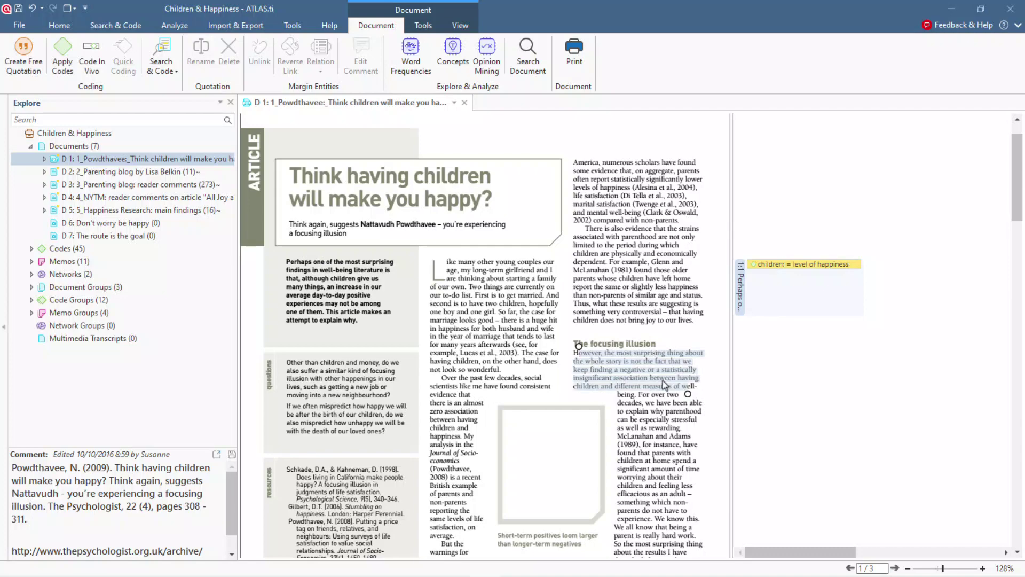
{"action": "right_click", "coordinate": [668, 377]}
{"action": "left_click", "coordinate": [689, 383]}
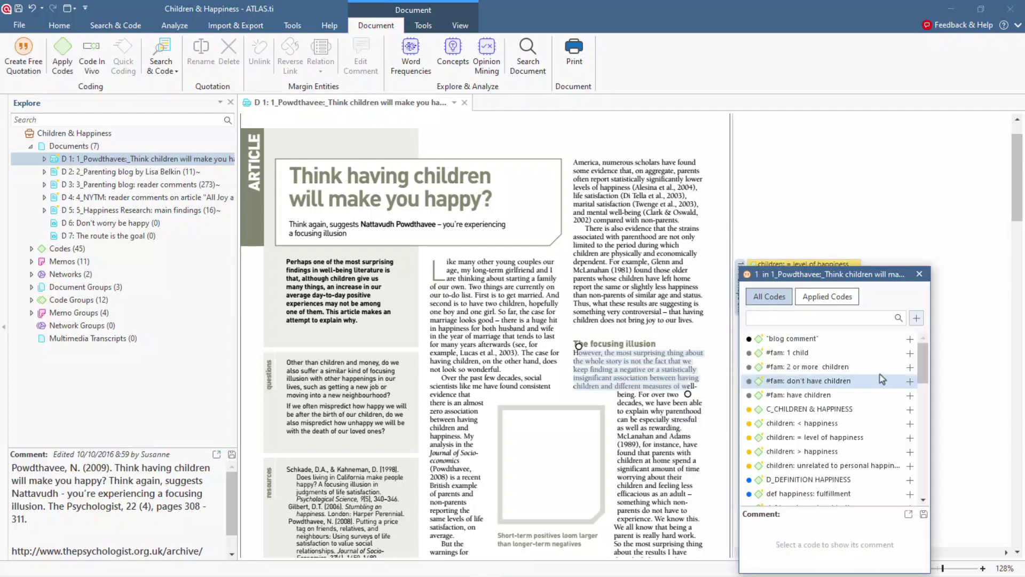
{"action": "left_click", "coordinate": [910, 409]}
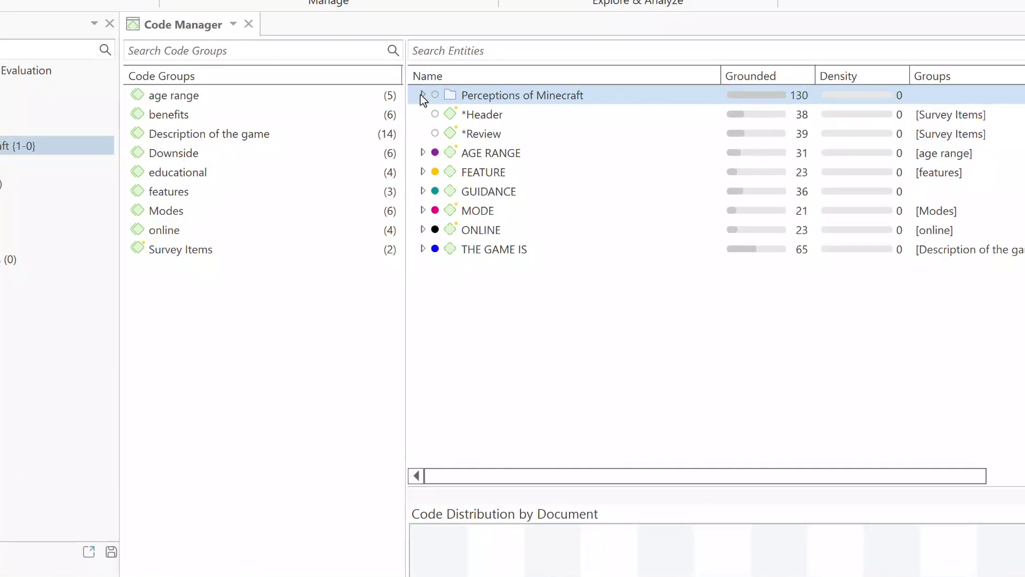
- Expand the Perceptions of Minecraft, BENEFIT and DOWNSIDE code folders and select the scam code
{"action": "left_click", "coordinate": [421, 95]}
{"action": "left_click", "coordinate": [434, 113]}
{"action": "left_click", "coordinate": [434, 231]}
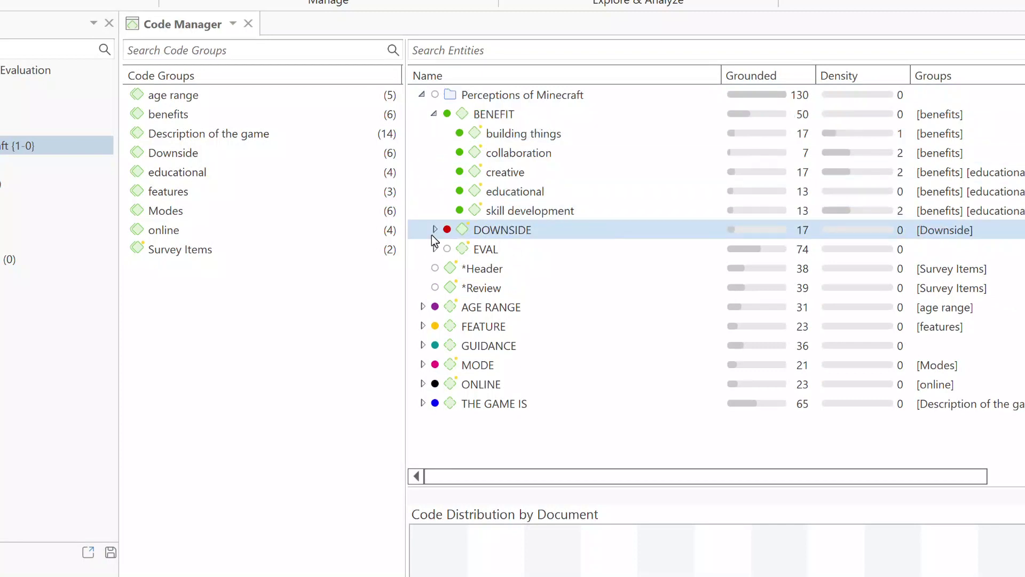
{"action": "left_click", "coordinate": [433, 230]}
{"action": "key", "text": "Down"}
{"action": "left_click", "coordinate": [607, 304]}
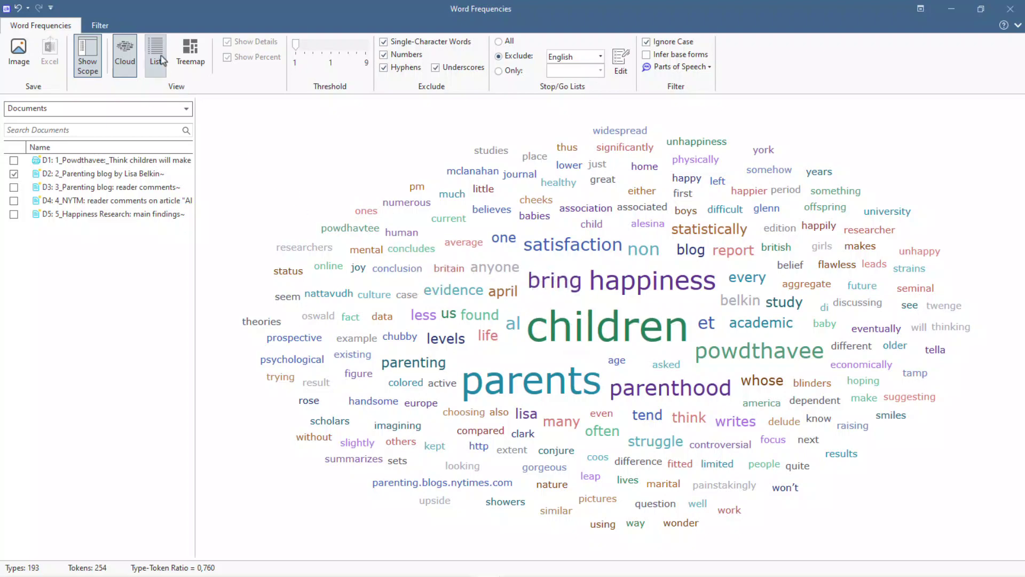
- View word frequencies as a list and as a treemap, then open a Sentiment: Positive network
{"action": "left_click", "coordinate": [162, 60]}
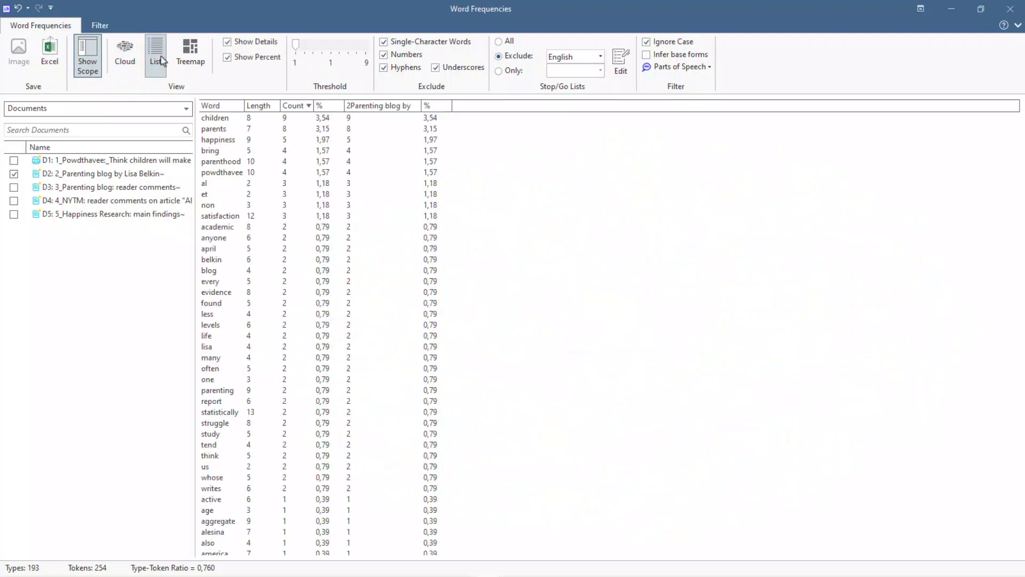
{"action": "left_click", "coordinate": [186, 60]}
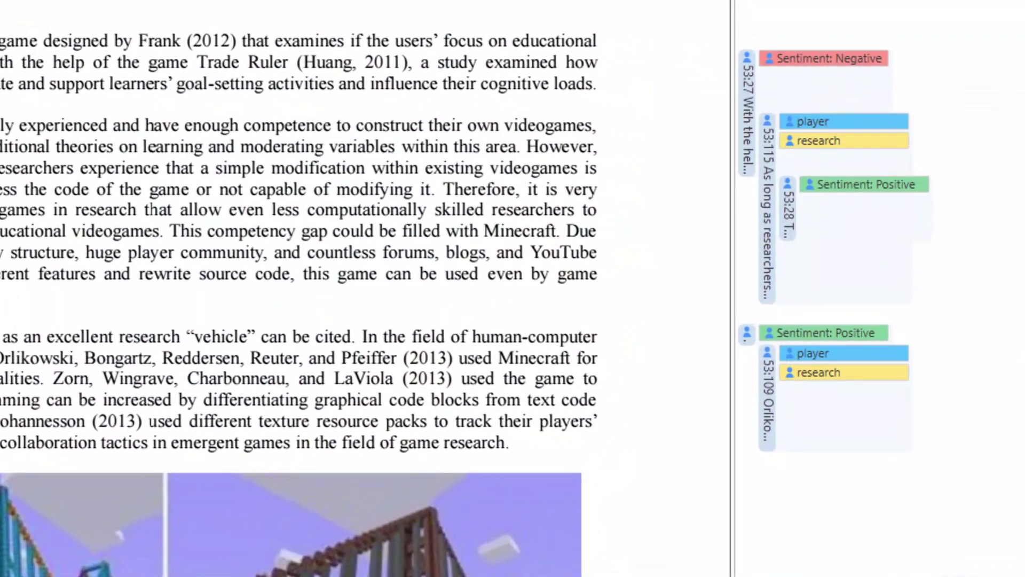
{"action": "right_click", "coordinate": [795, 333]}
{"action": "left_click", "coordinate": [881, 305]}
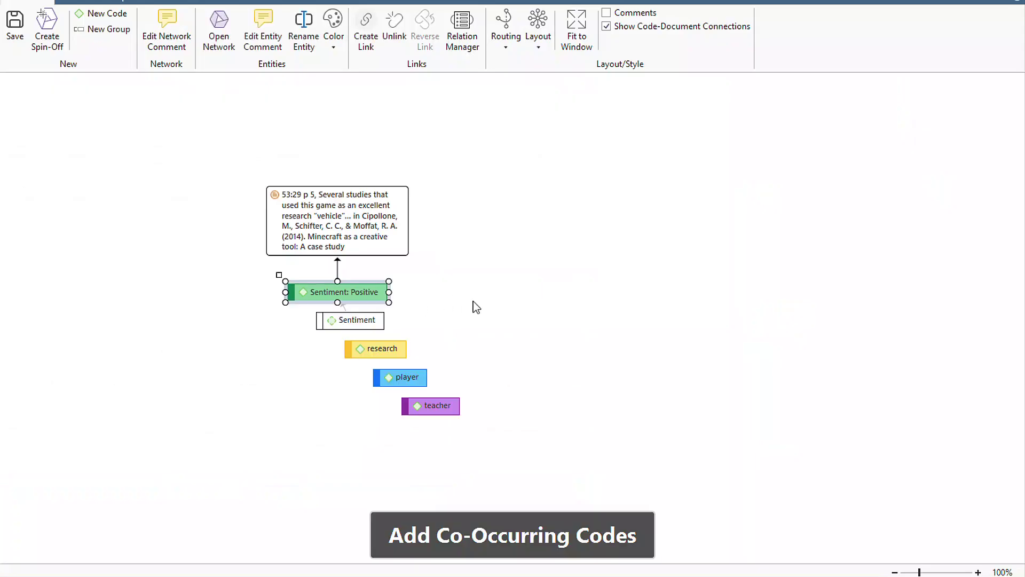
- Add the teacher code's neighbours to the network and apply a perpendicular layout
{"action": "left_click", "coordinate": [435, 406]}
{"action": "left_click", "coordinate": [539, 47]}
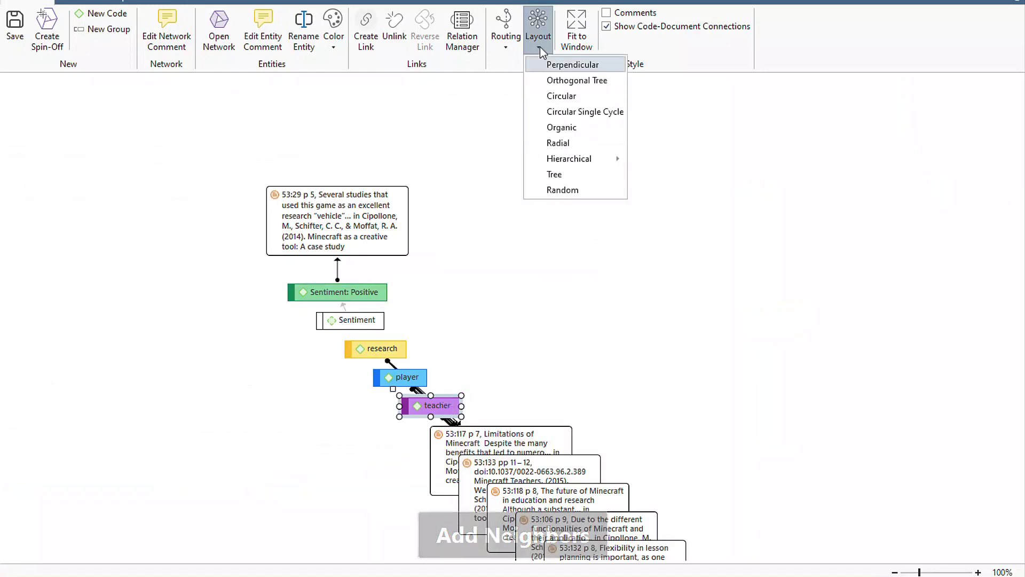
{"action": "left_click", "coordinate": [572, 65]}
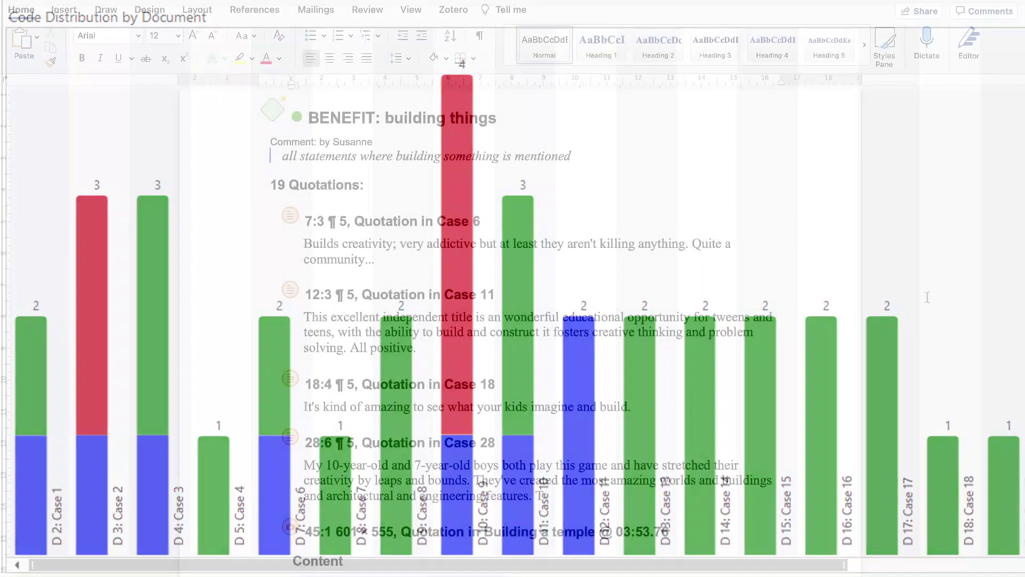
- Scroll down through the exported Word quotation report
{"action": "scroll", "coordinate": [927, 294], "scroll_direction": "down", "scroll_amount": 3}
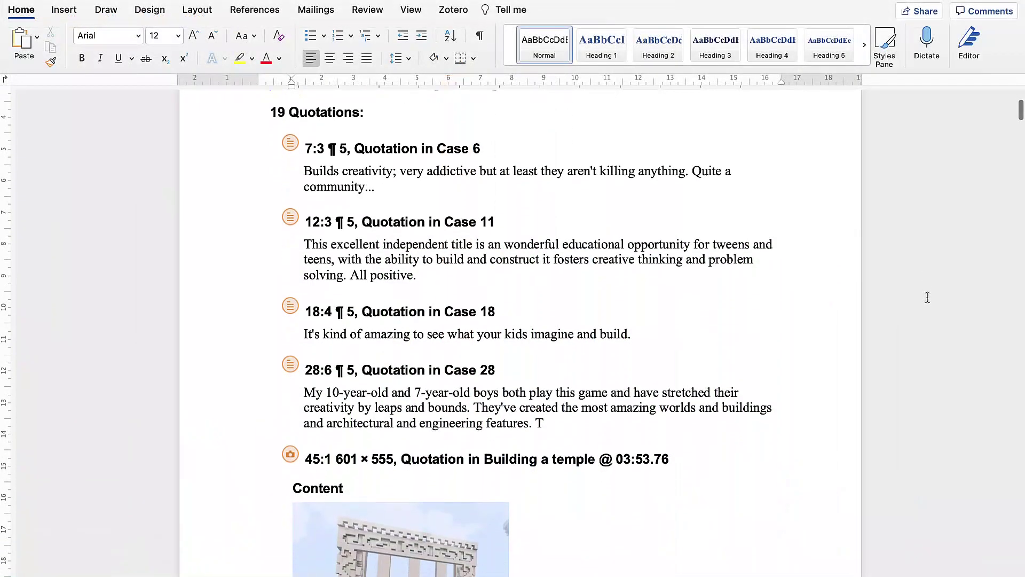
{"action": "scroll", "coordinate": [927, 297], "scroll_direction": "down", "scroll_amount": 5}
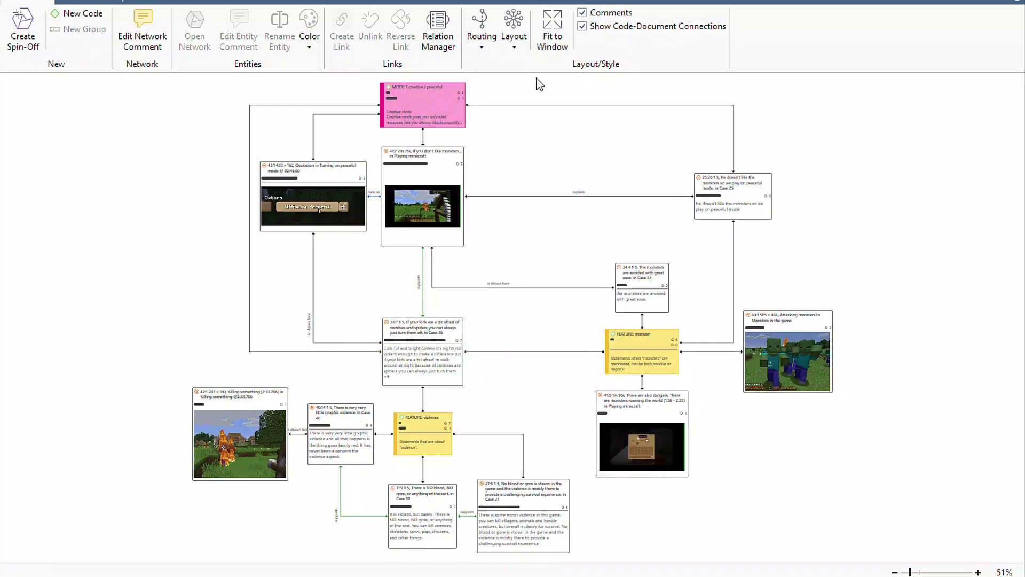
- Rearrange the network in a circular layout, then hierarchically top-down
{"action": "left_click", "coordinate": [517, 46]}
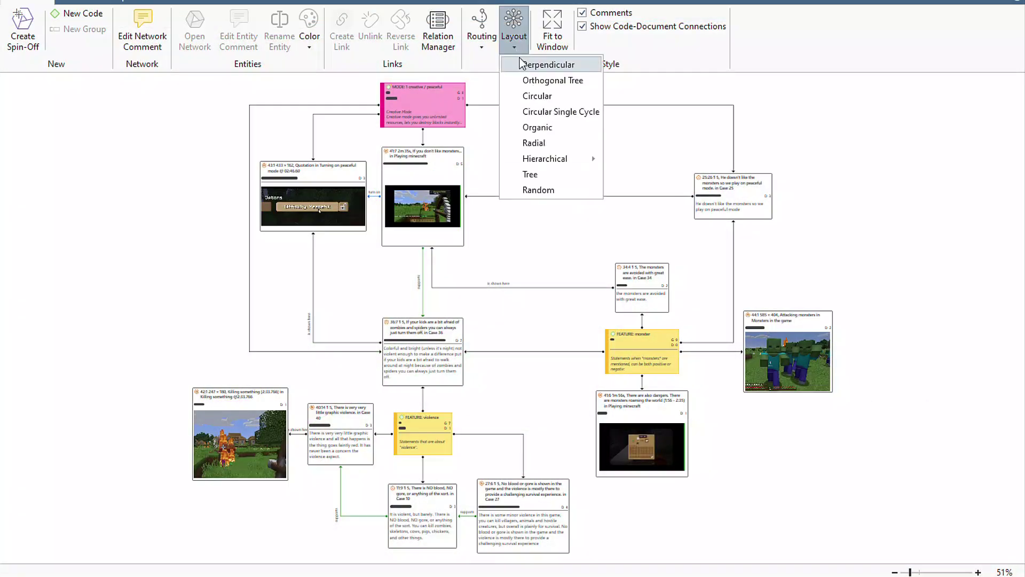
{"action": "left_click", "coordinate": [526, 94]}
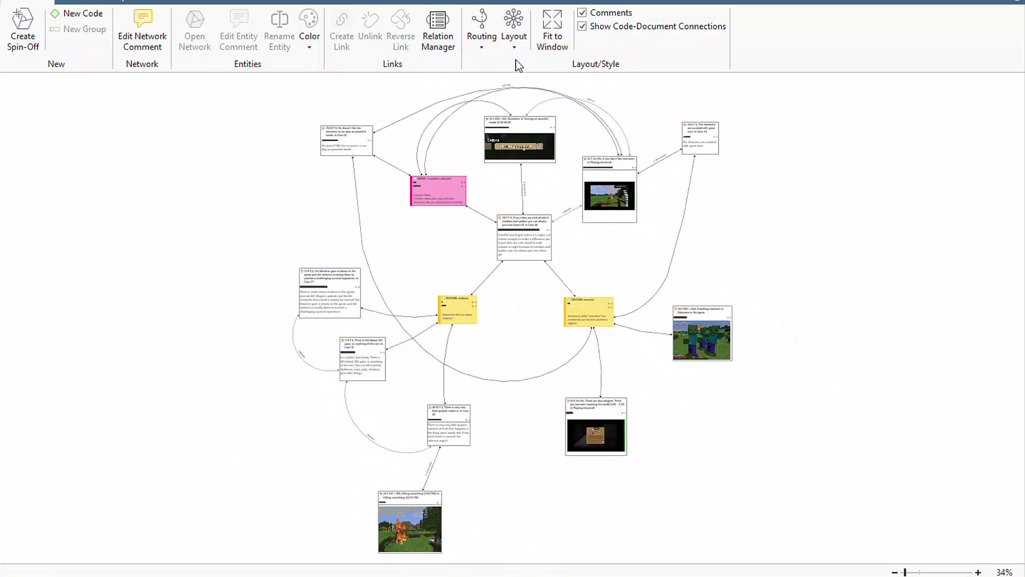
{"action": "left_click", "coordinate": [514, 43]}
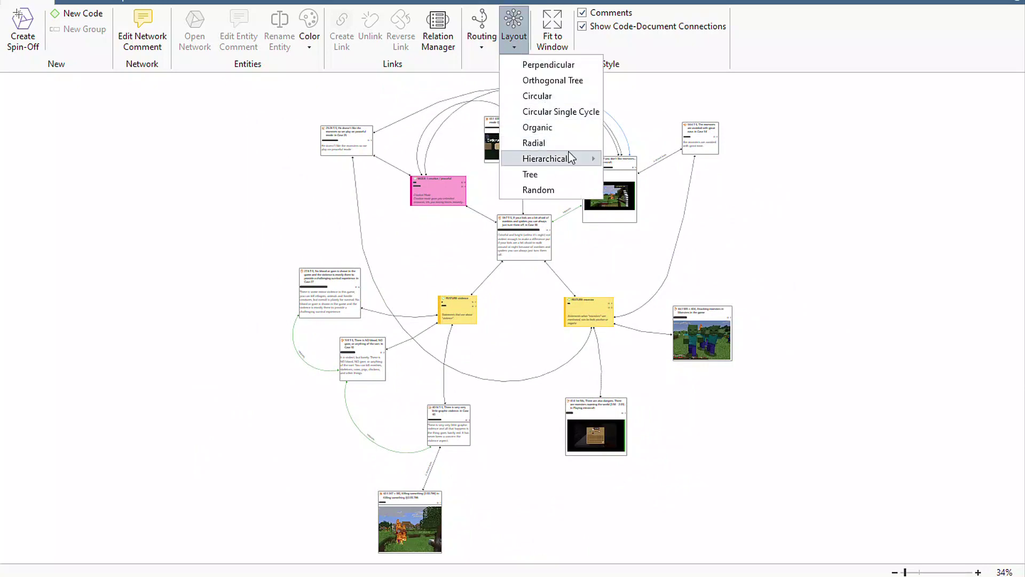
{"action": "mouse_move", "coordinate": [570, 159]}
{"action": "left_click", "coordinate": [638, 158]}
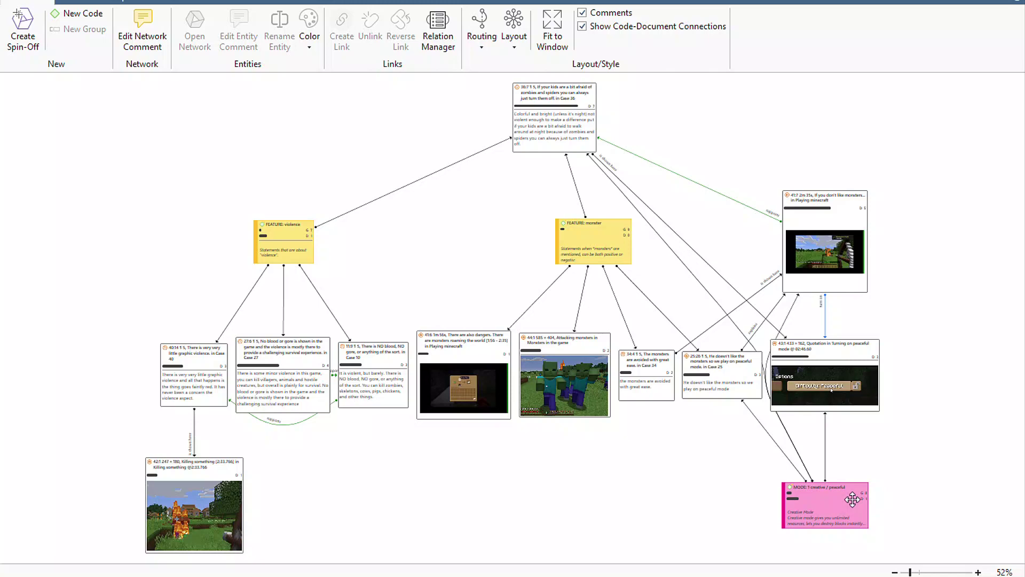
- Show quotation 34:4 about avoiding monsters in the Case 34 document
{"action": "left_click", "coordinate": [826, 499]}
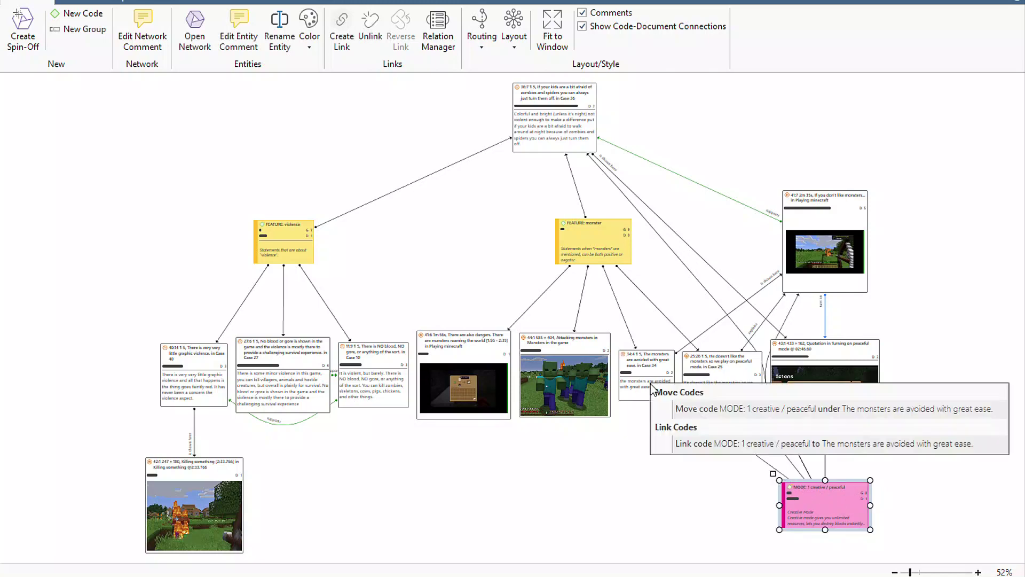
{"action": "left_click", "coordinate": [646, 367]}
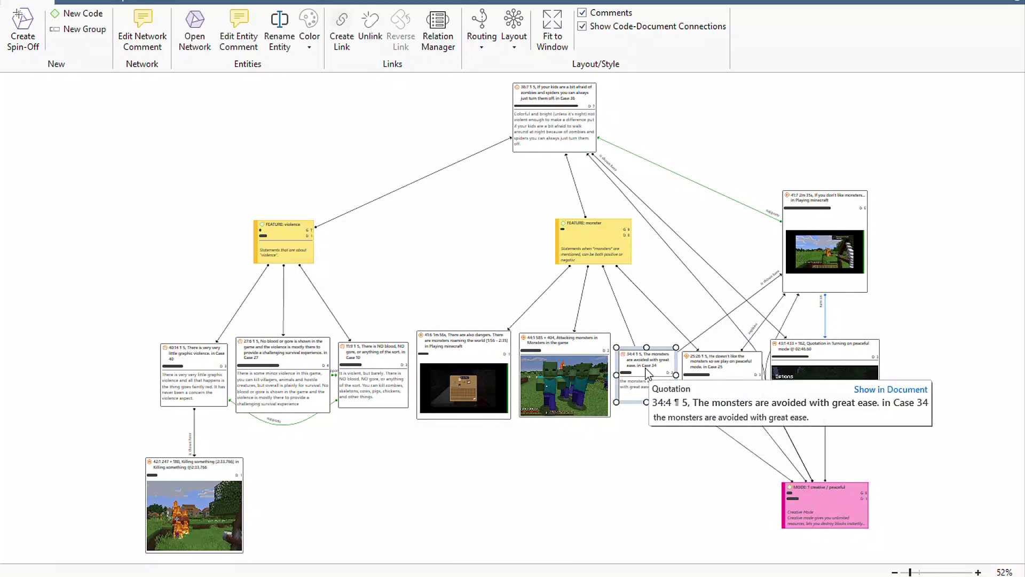
{"action": "left_click", "coordinate": [890, 389]}
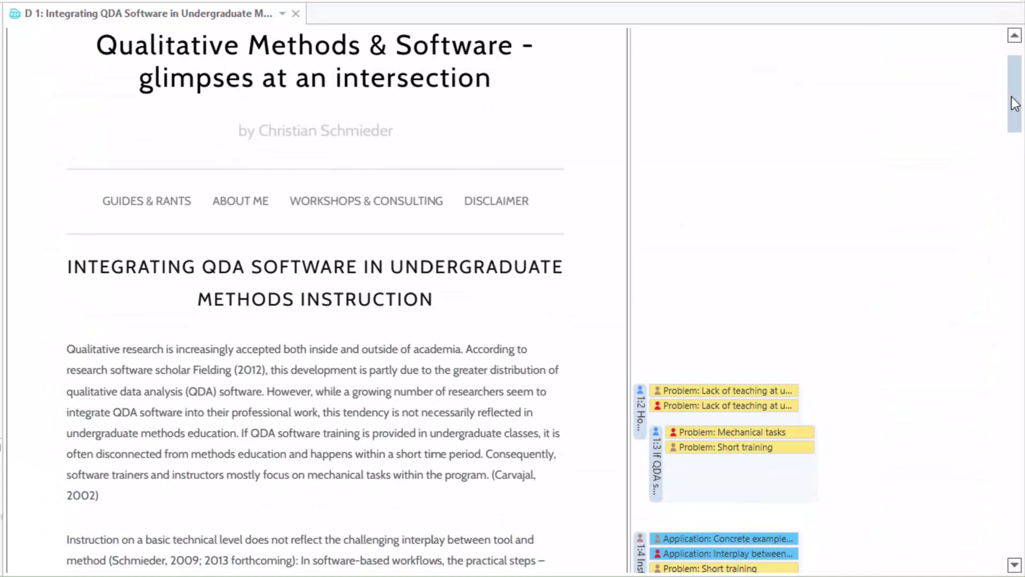
- Highlight the passage of quotation 1:2 in the document
{"action": "left_click_drag", "start_coordinate": [1013, 98], "coordinate": [1014, 134]}
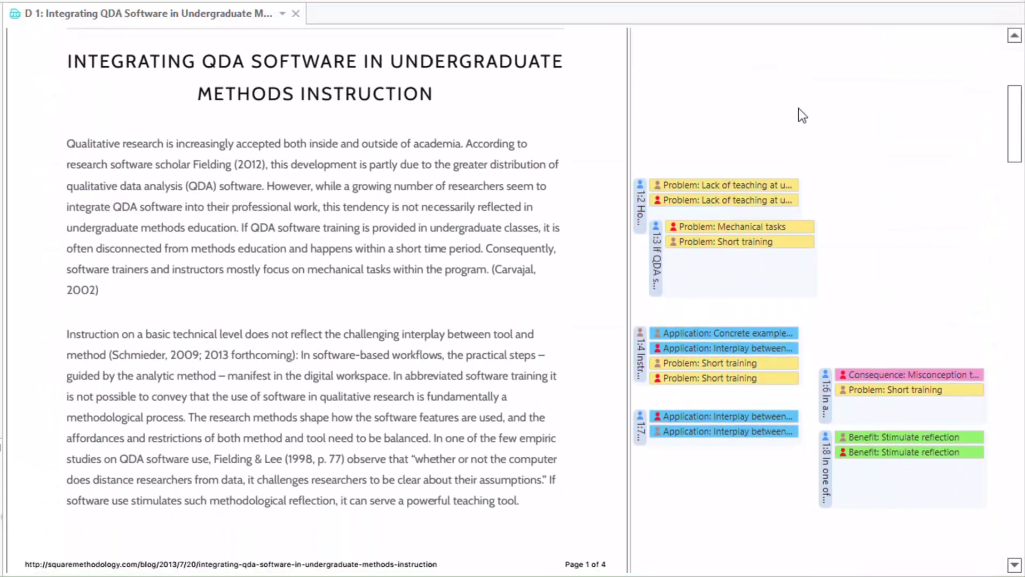
{"action": "left_click", "coordinate": [644, 190]}
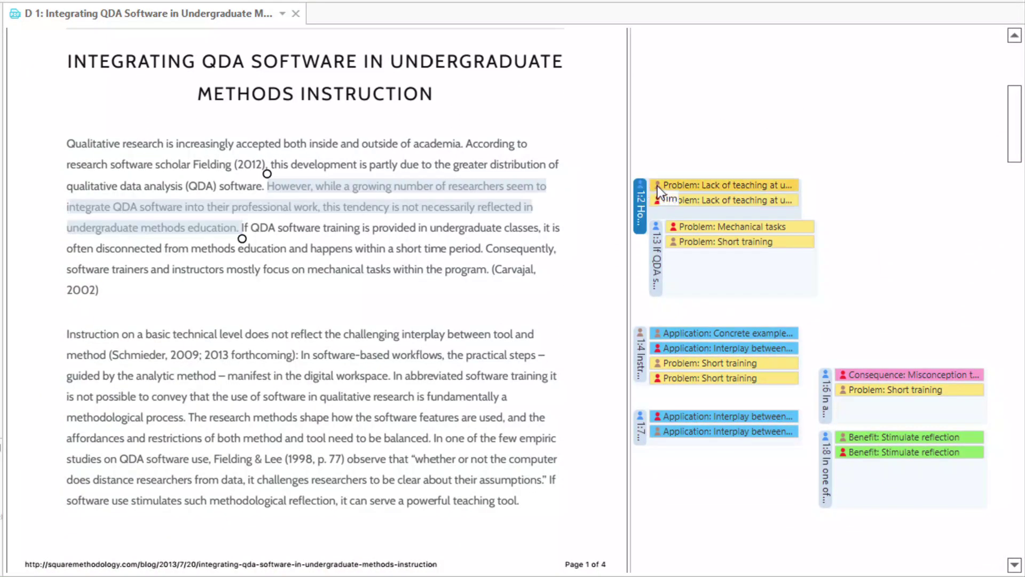
{"action": "mouse_move", "coordinate": [661, 200]}
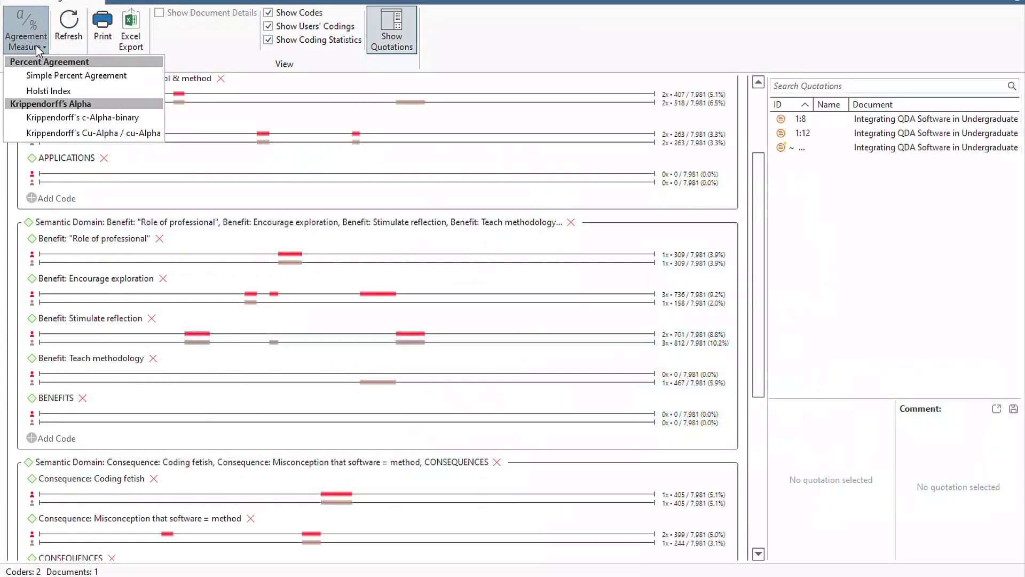
- Calculate Krippendorff's cu-alpha per semantic domain and scroll to the 0.554 overall value
{"action": "left_click", "coordinate": [94, 133]}
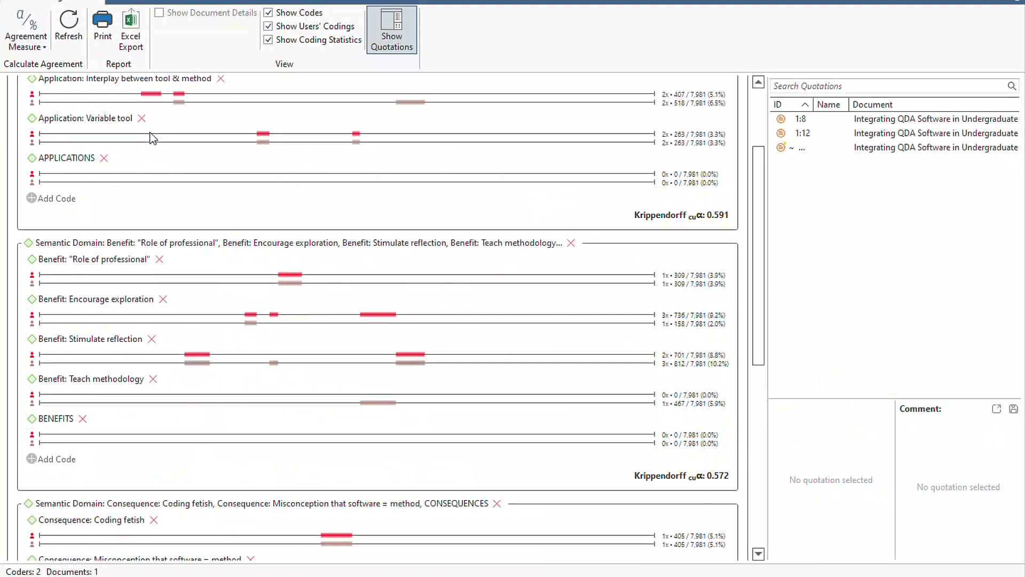
{"action": "scroll", "coordinate": [761, 349], "scroll_direction": "down", "scroll_amount": 3}
{"action": "left_click_drag", "start_coordinate": [762, 349], "coordinate": [764, 460]}
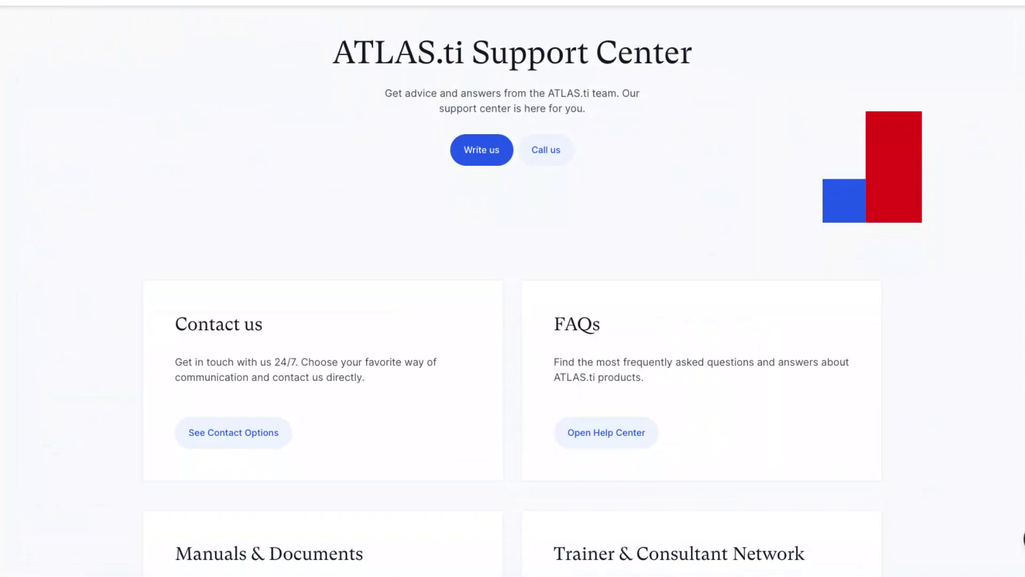
{"action": "scroll", "coordinate": [513, 299], "scroll_direction": "down", "scroll_amount": 2}
{"action": "scroll", "coordinate": [512, 299], "scroll_direction": "down", "scroll_amount": 3}
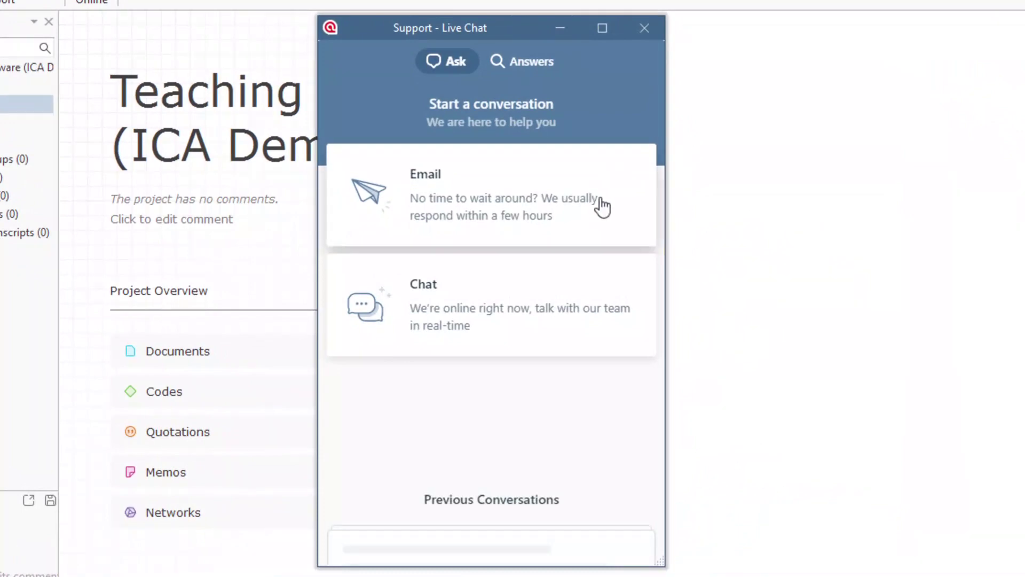
- Start a live support chat and send the message 'Hi, I need help!'
{"action": "left_click", "coordinate": [600, 324]}
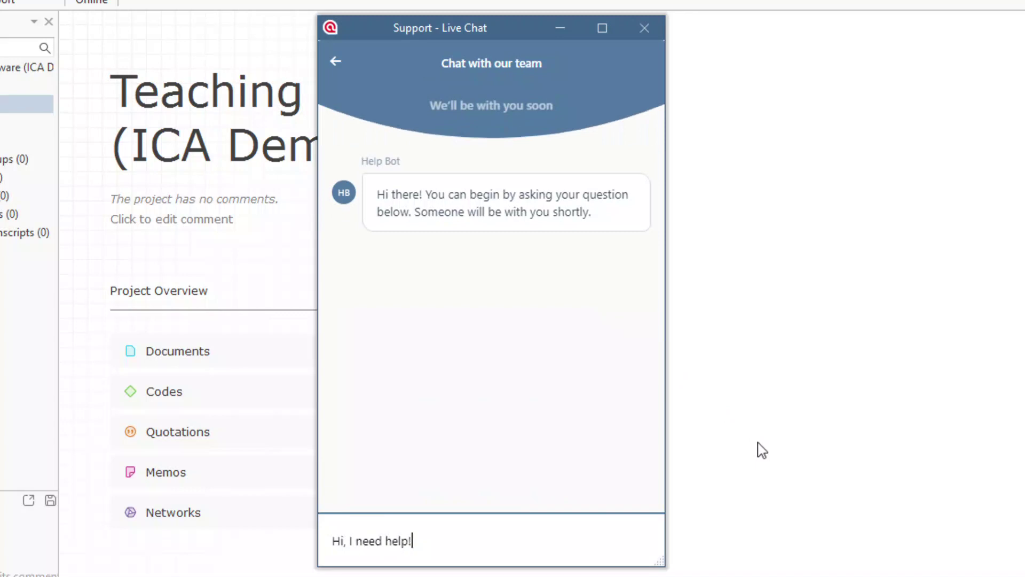
{"action": "key", "text": "Return"}
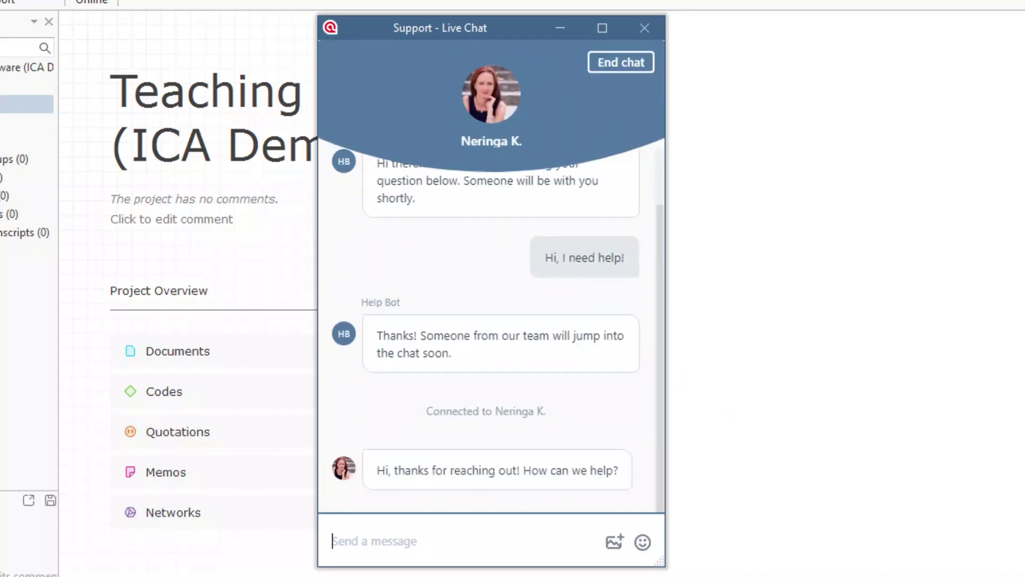